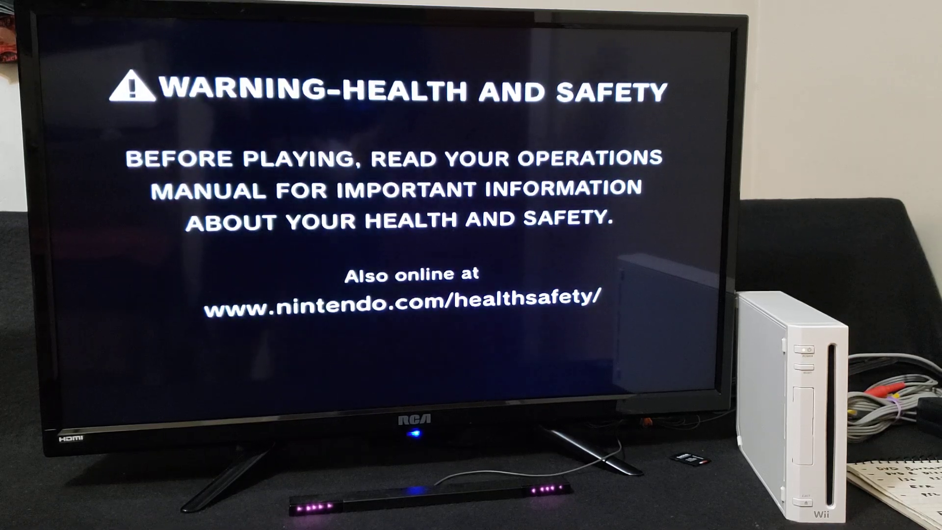
# Step: Dismiss the health and safety warning with A to reach the Wii Menu
pyautogui.press('a')
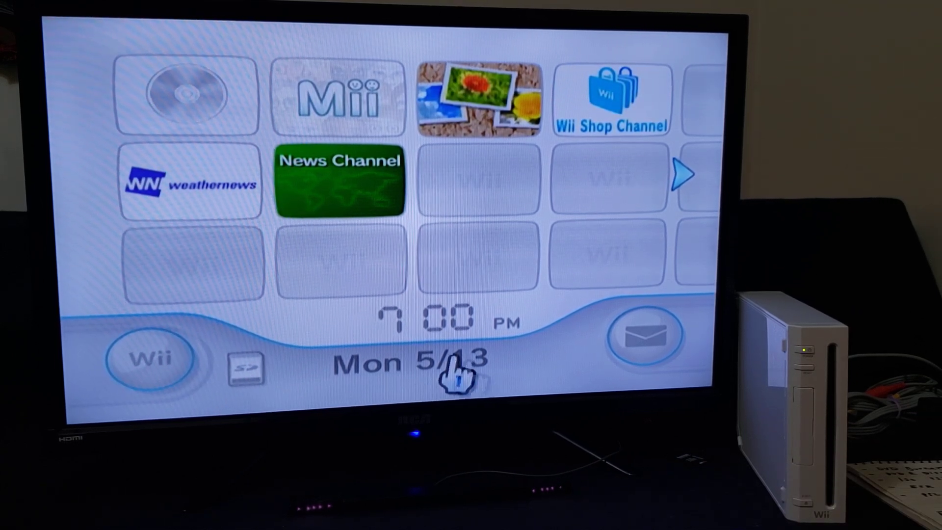
# Step: Read the MAC address in Wii Settings > Internet > Console Information, then back out
pyautogui.click(156, 383)
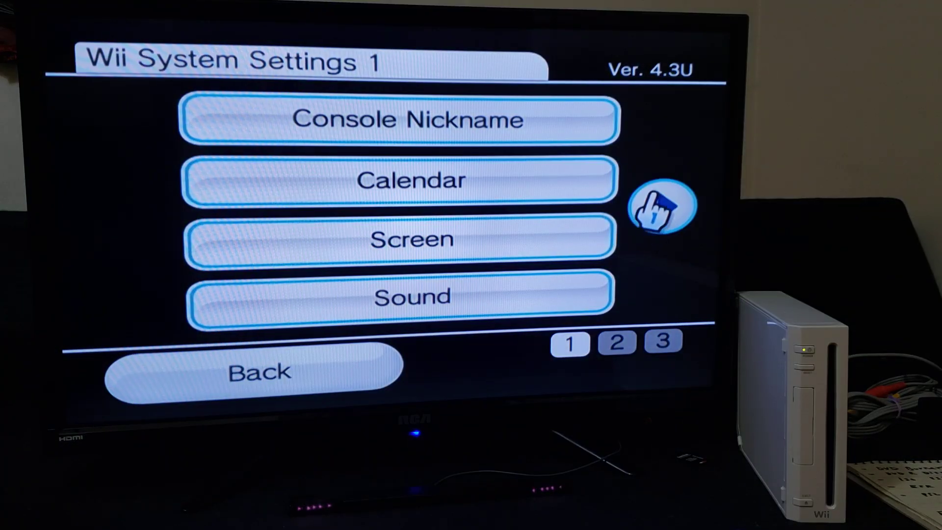
pyautogui.click(663, 206)
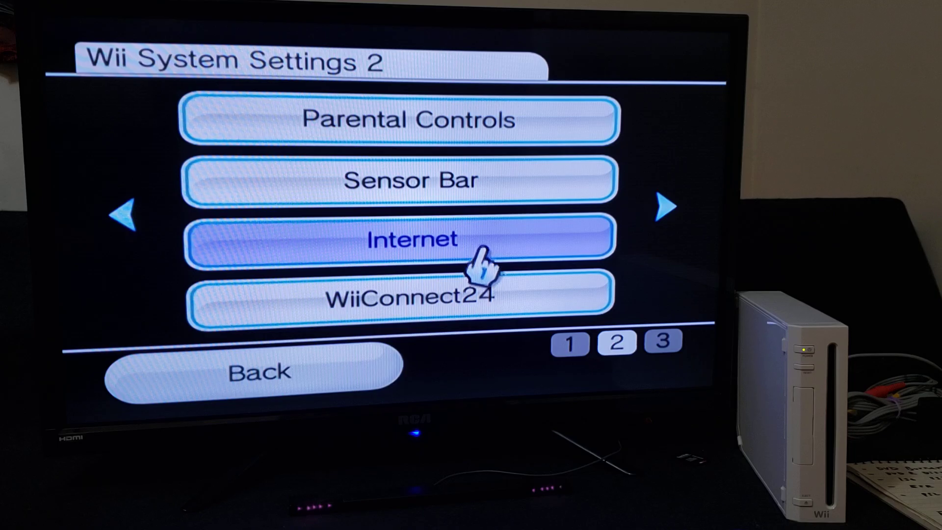
pyautogui.click(479, 243)
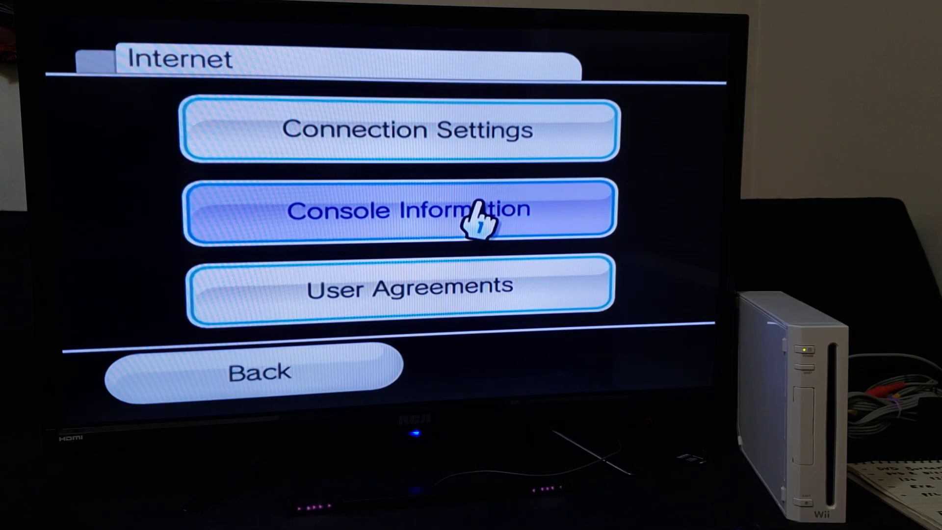
pyautogui.click(480, 215)
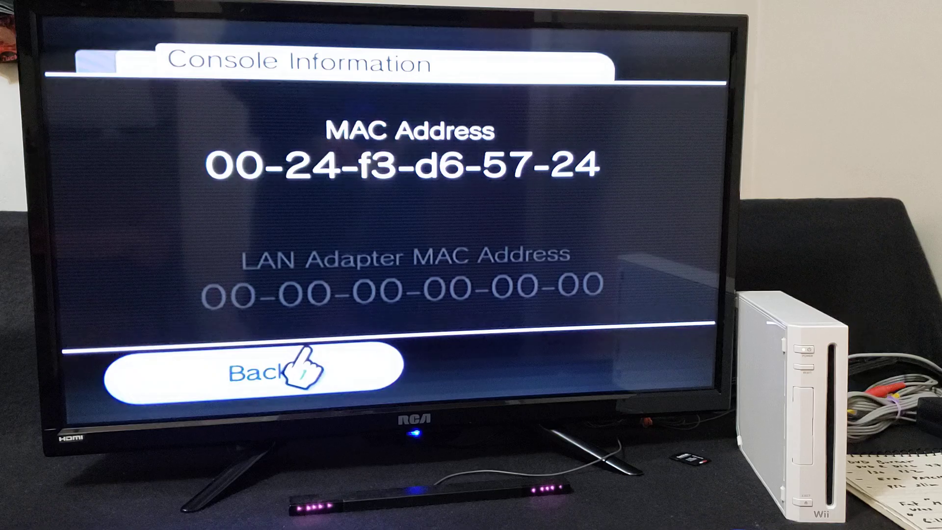
pyautogui.click(304, 382)
pyautogui.click(304, 380)
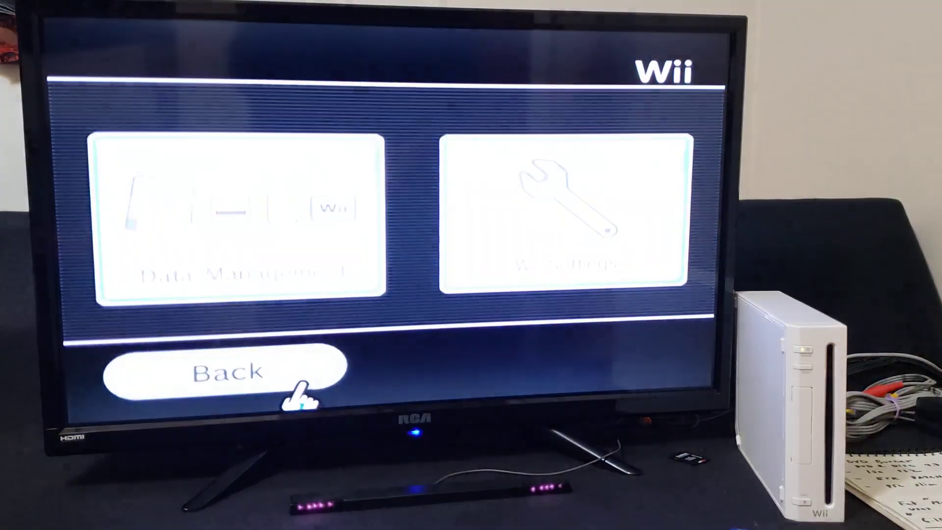
# Step: Return to the Wii Menu, then bring the Opera browser with the Ko-fi page forward
pyautogui.click(302, 389)
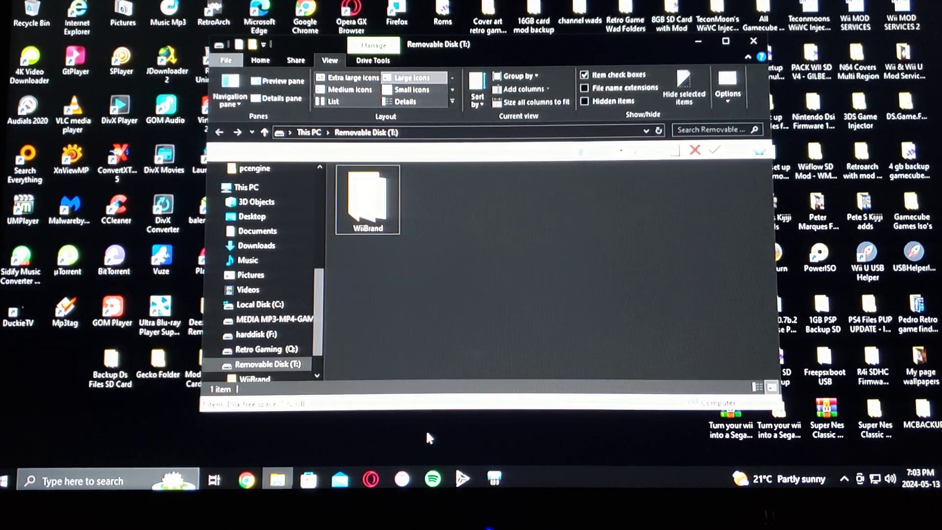
pyautogui.click(372, 478)
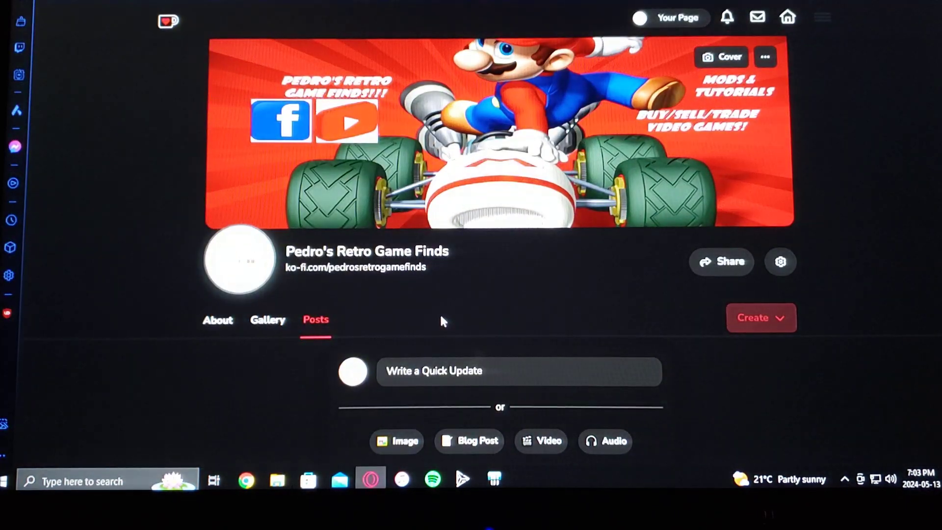
pyautogui.scroll(-2, 296, 370)
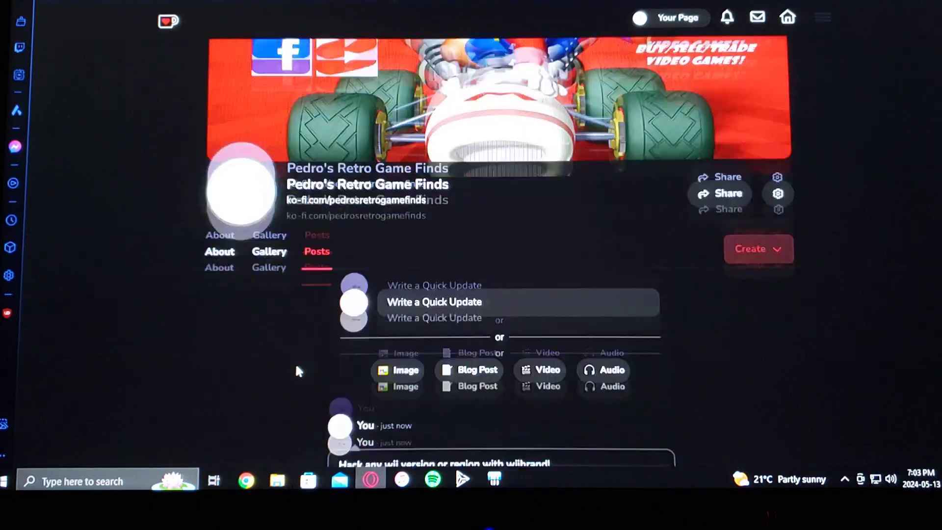
pyautogui.scroll(-3, 295, 371)
pyautogui.scroll(-1, 295, 371)
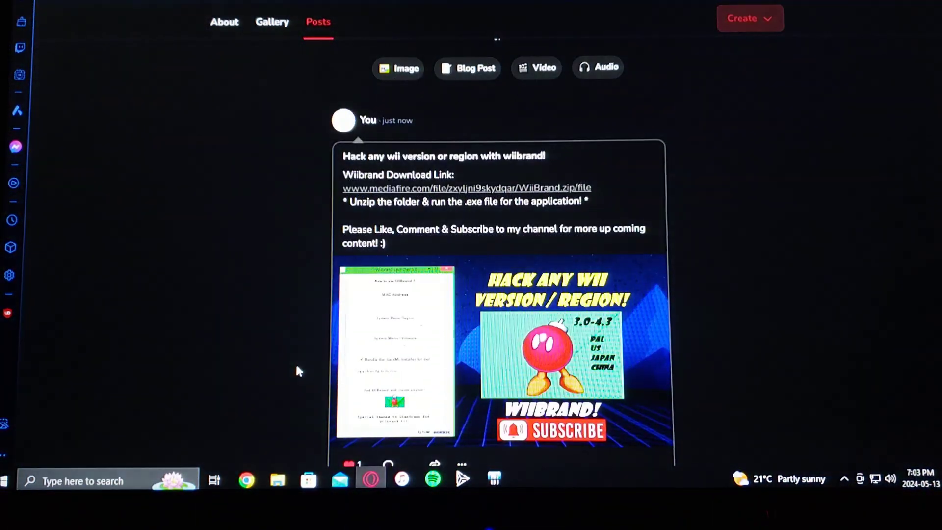
pyautogui.scroll(-1, 300, 258)
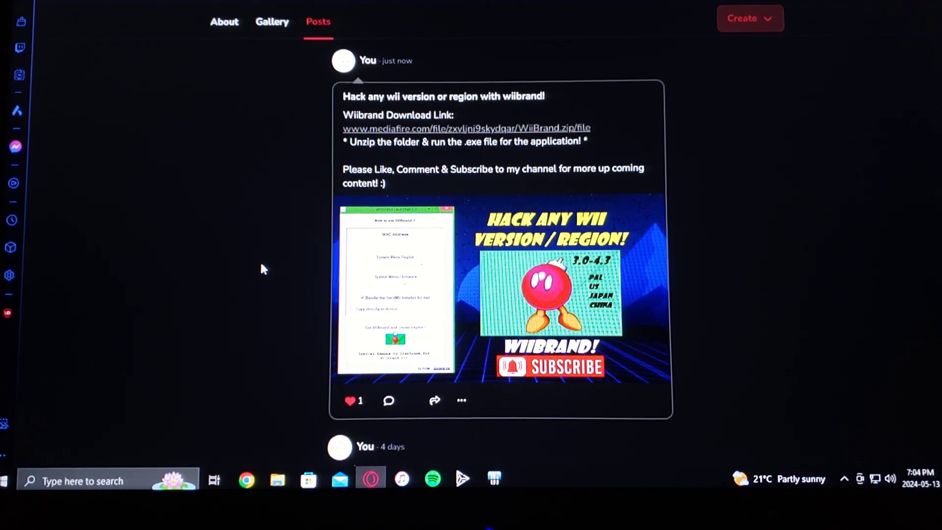
pyautogui.scroll(5, 260, 261)
pyautogui.scroll(2, 261, 260)
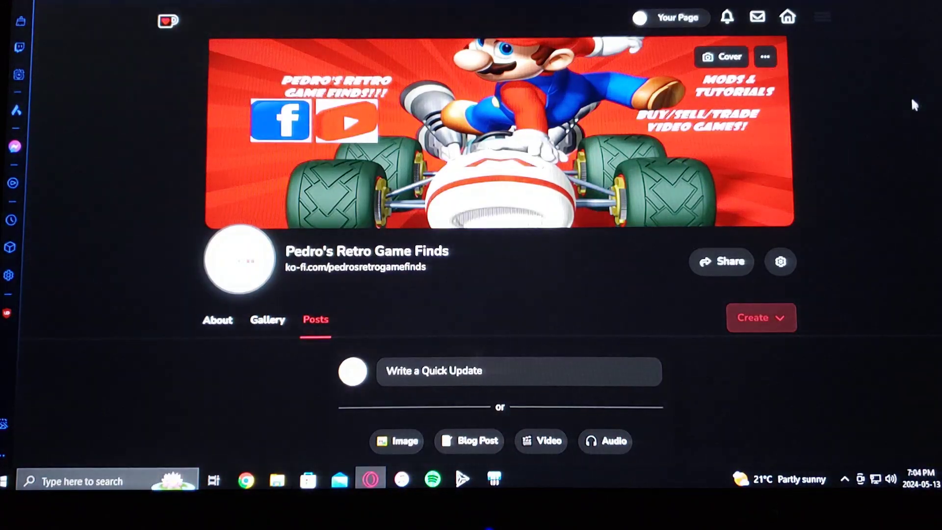
# Step: Switch back to the SD card's File Explorer window after reading the Wiibrand post
pyautogui.click(869, 2)
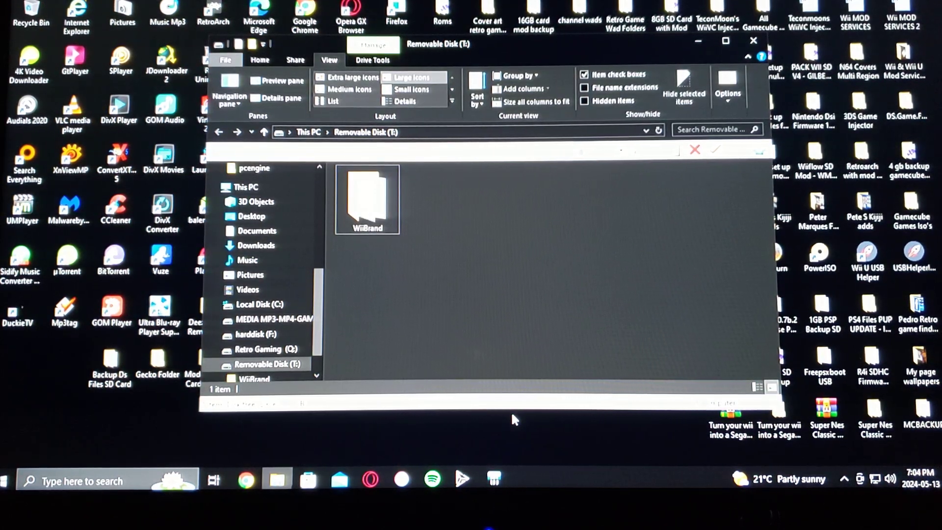
# Step: Open the WiiBrand folder and run Wilbrand_Launcher as administrator
pyautogui.doubleClick(367, 198)
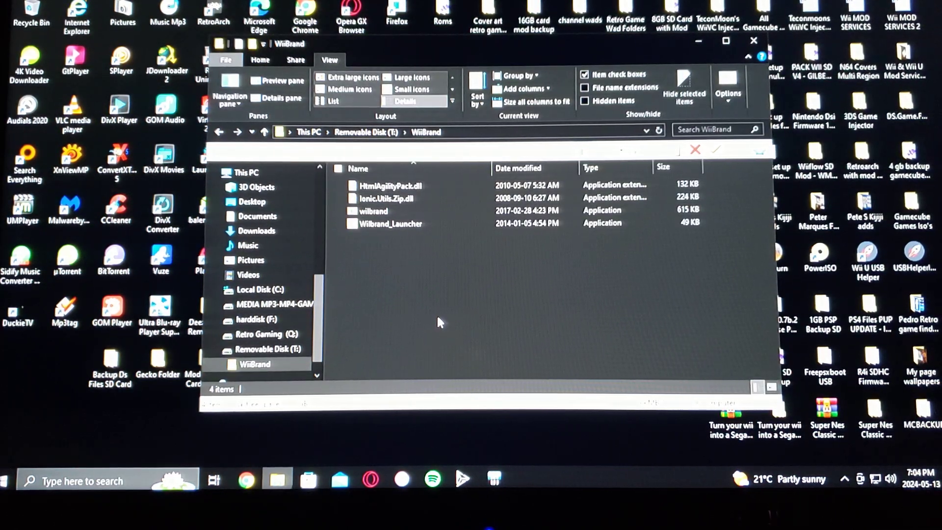
pyautogui.click(441, 227)
pyautogui.doubleClick(440, 227)
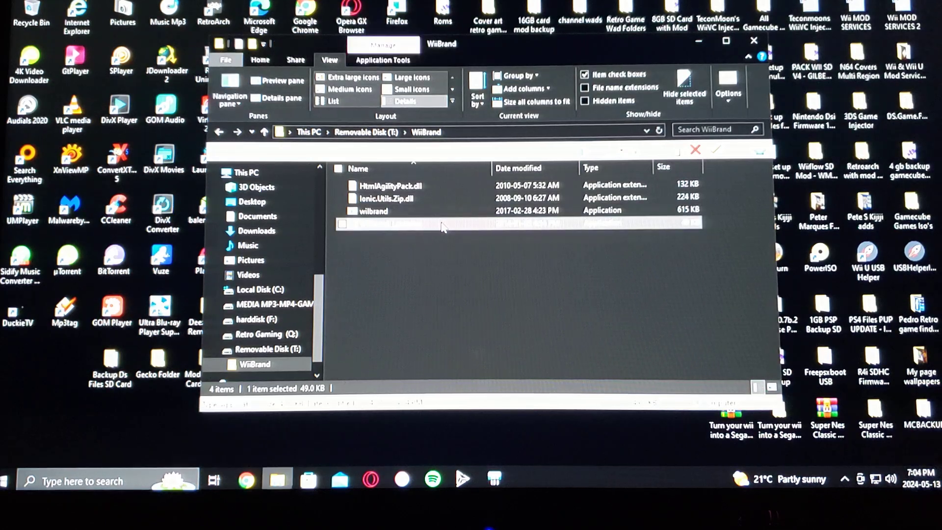
pyautogui.rightClick(445, 230)
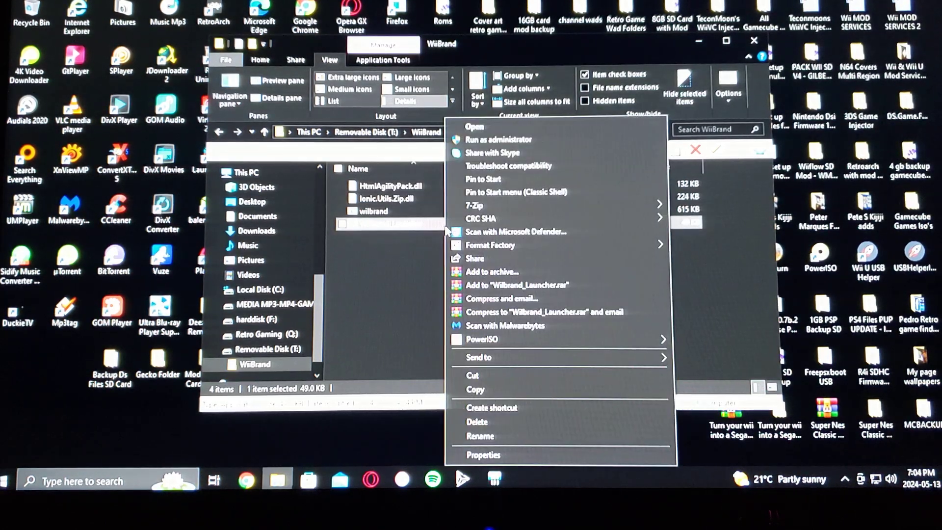
pyautogui.click(500, 139)
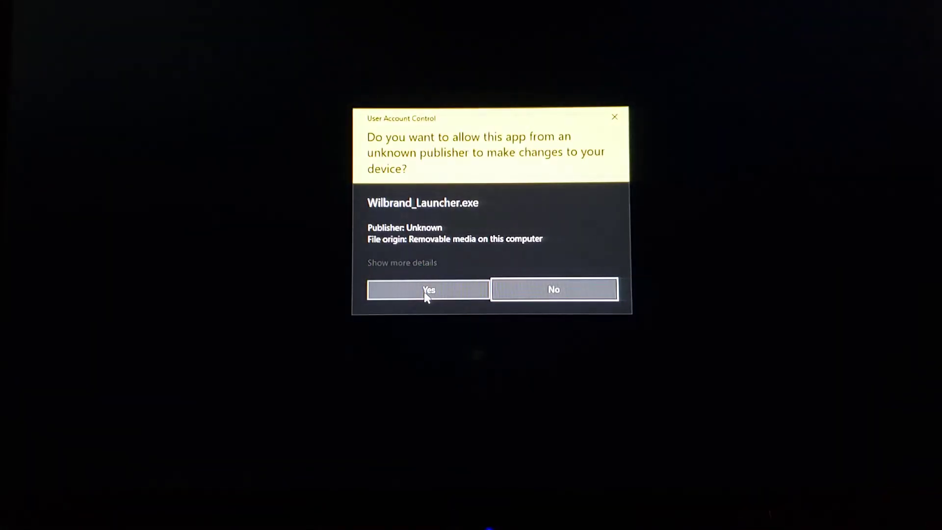
# Step: Approve the UAC prompt and answer No to every Script Error dialog
pyautogui.click(427, 292)
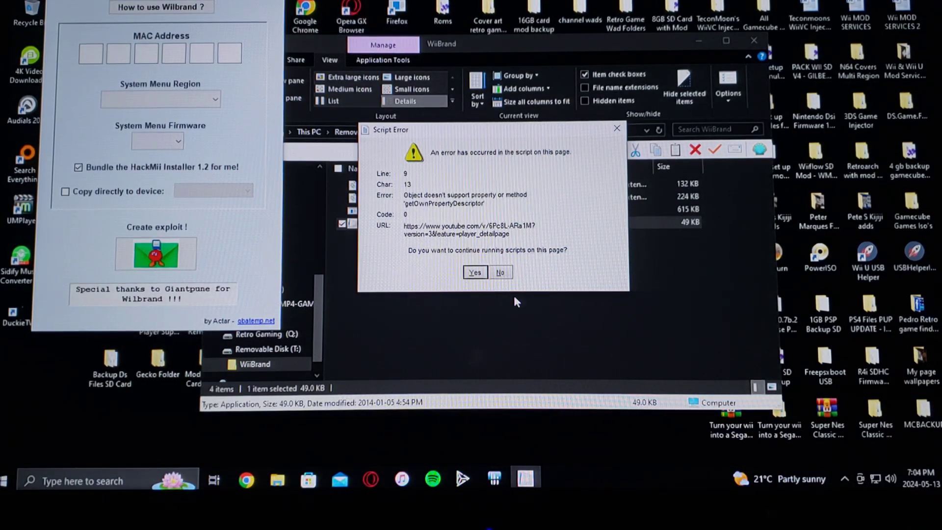
pyautogui.click(501, 275)
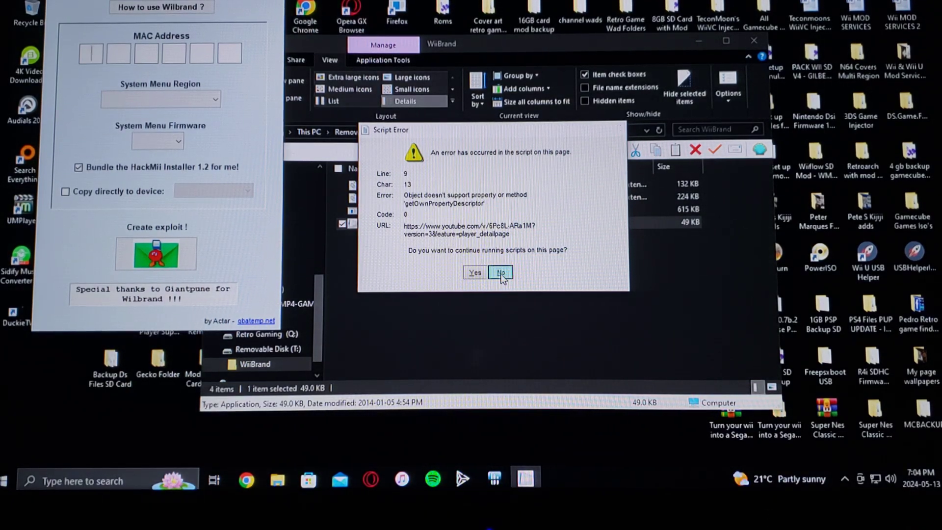
pyautogui.click(501, 274)
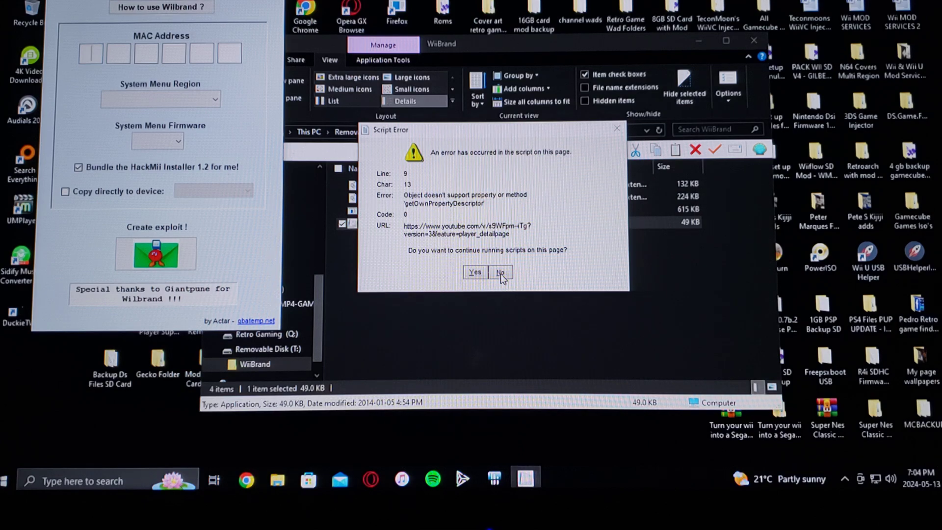
pyautogui.click(500, 274)
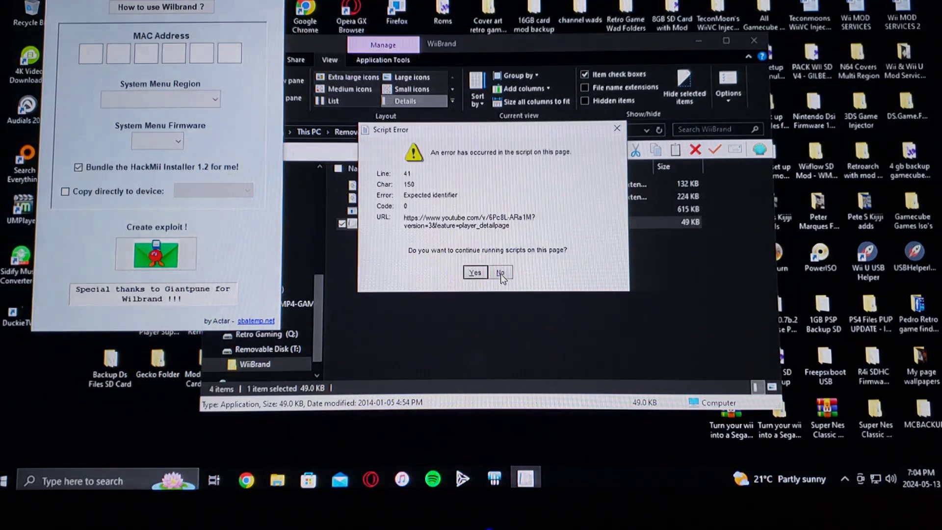
pyautogui.click(500, 274)
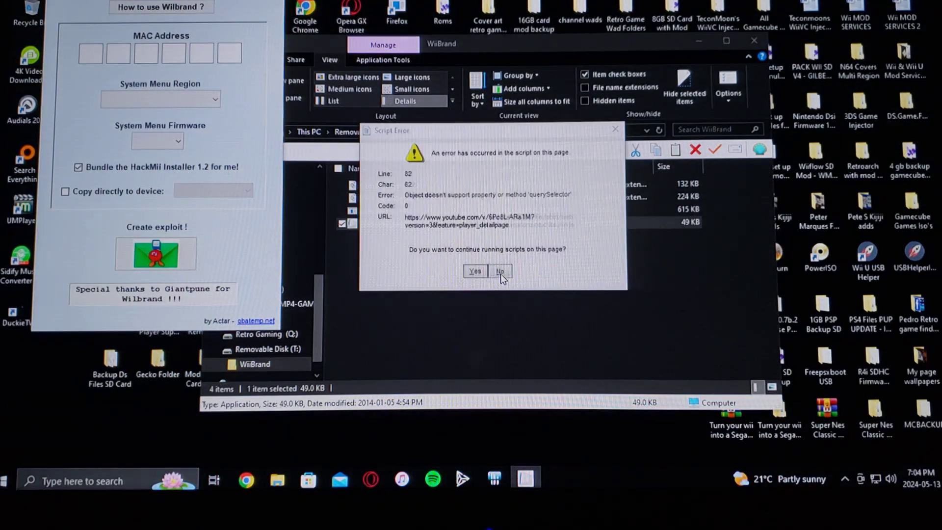
pyautogui.click(501, 274)
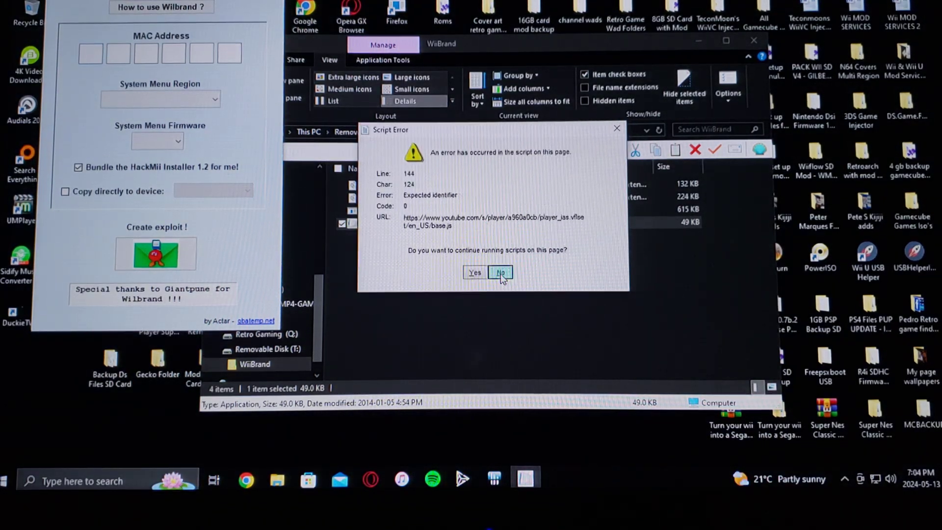
pyautogui.click(501, 274)
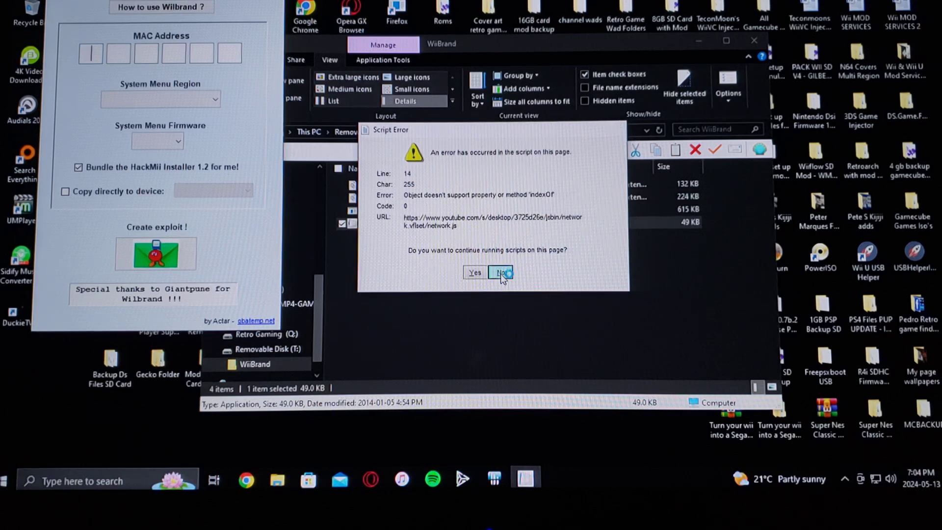
pyautogui.click(501, 273)
pyautogui.click(502, 274)
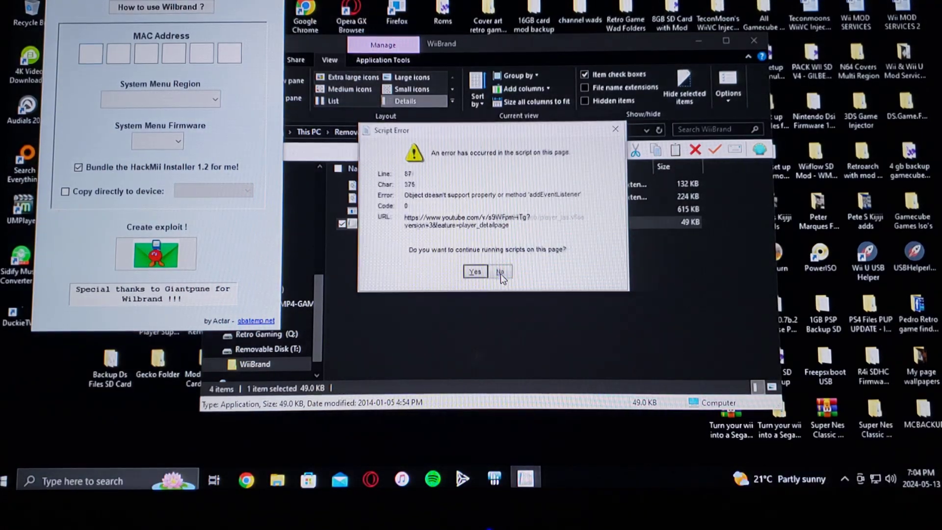
pyautogui.click(501, 274)
pyautogui.click(501, 275)
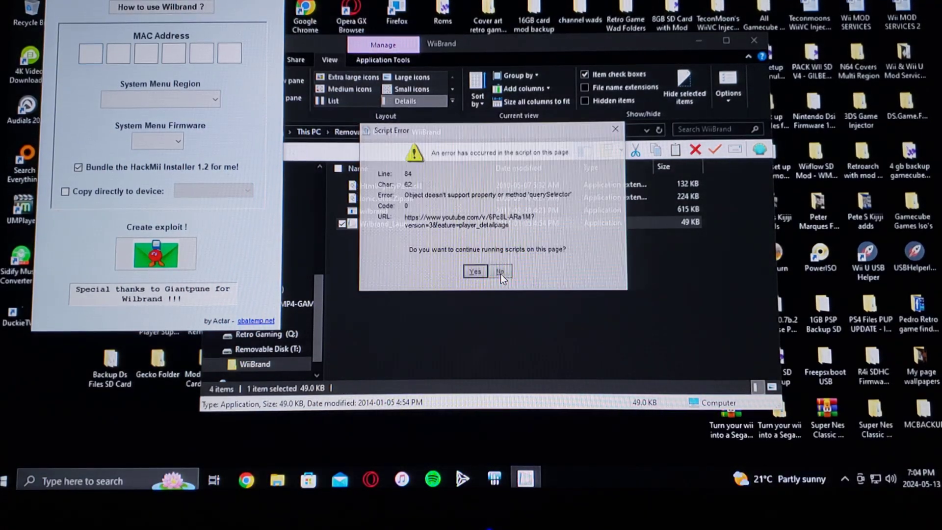
pyautogui.click(501, 274)
pyautogui.click(502, 274)
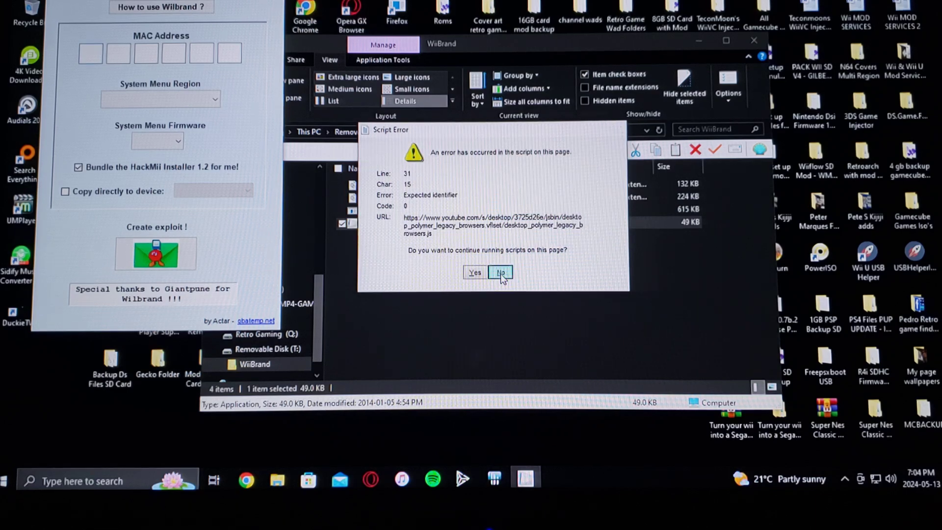
pyautogui.click(500, 274)
pyautogui.click(501, 273)
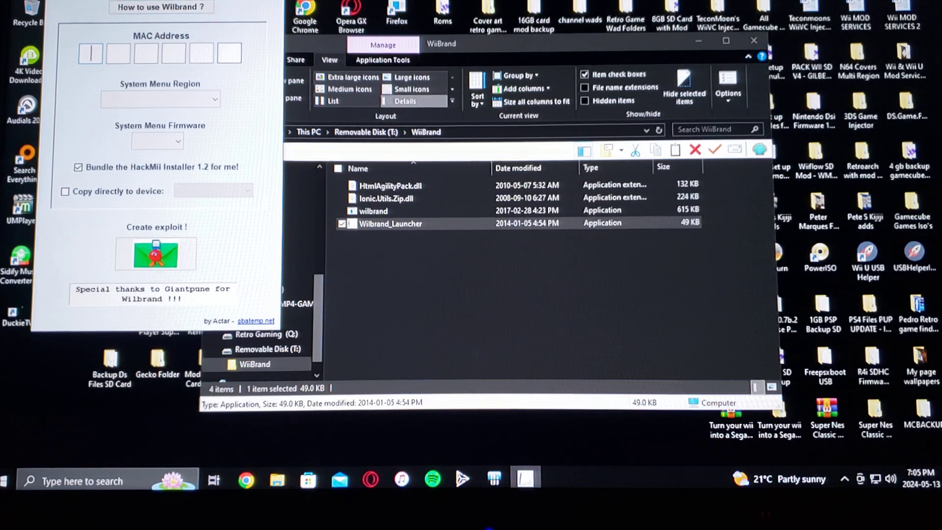
# Step: Move the Wilbrand Launcher window lower and to the right
pyautogui.moveTo(175, 0); pyautogui.dragTo(205, 43)
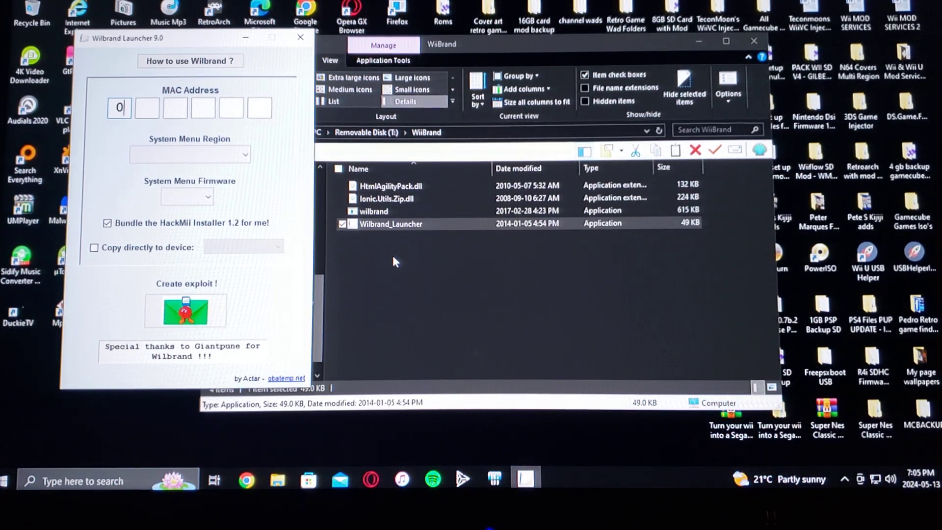
pyautogui.write('002')
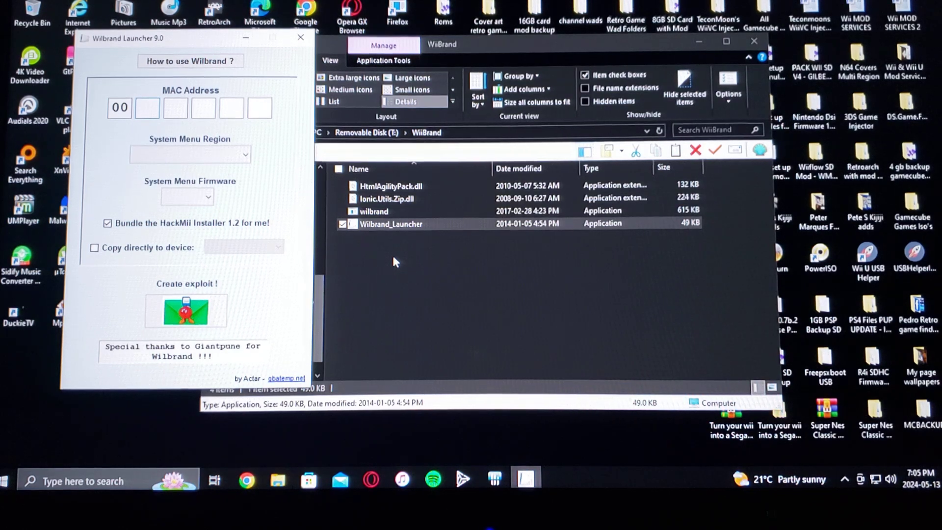
pyautogui.write('4')
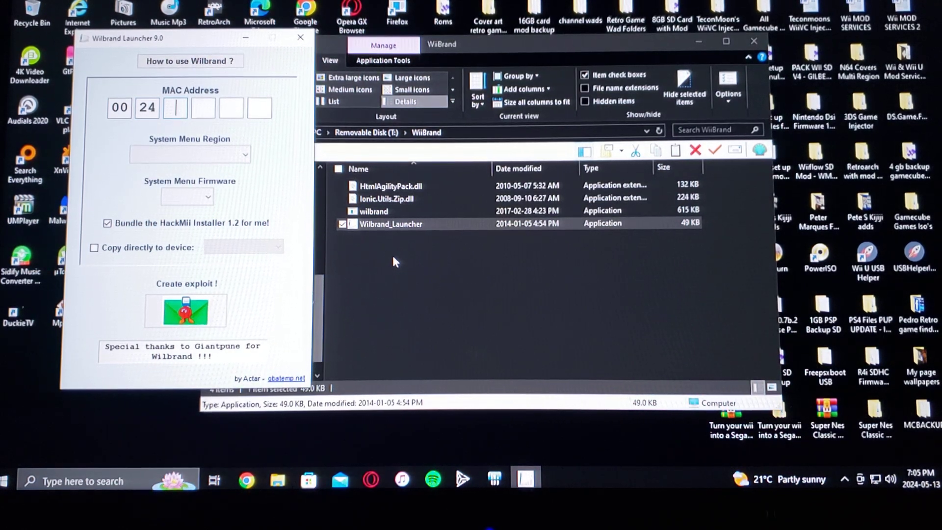
pyautogui.write('f3')
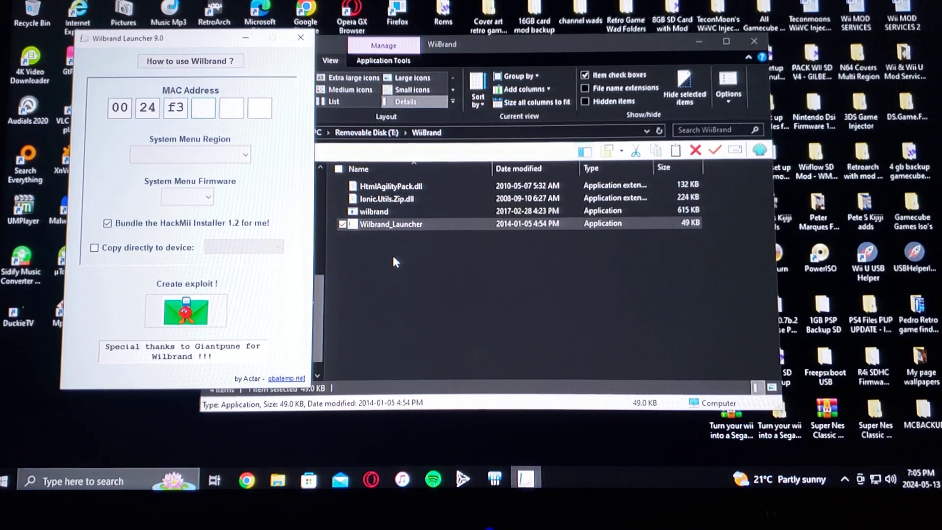
pyautogui.write('d6')
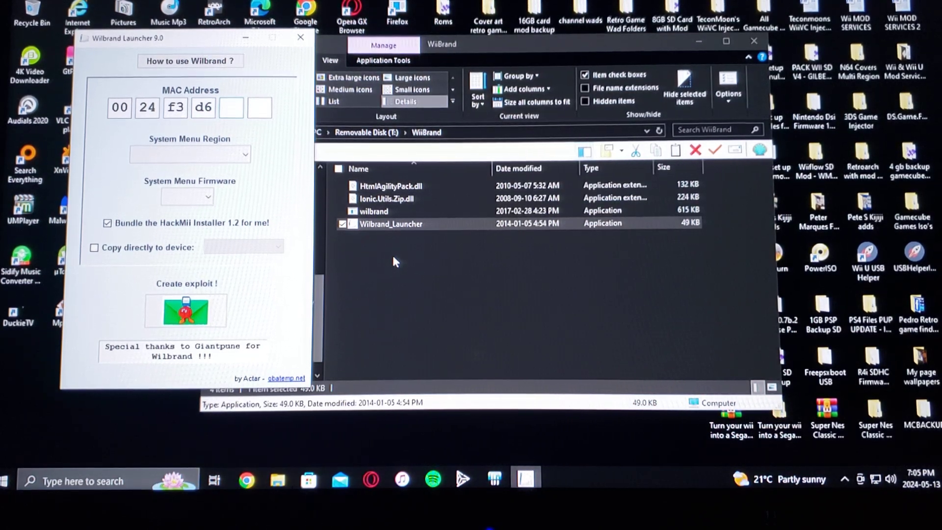
pyautogui.write('57')
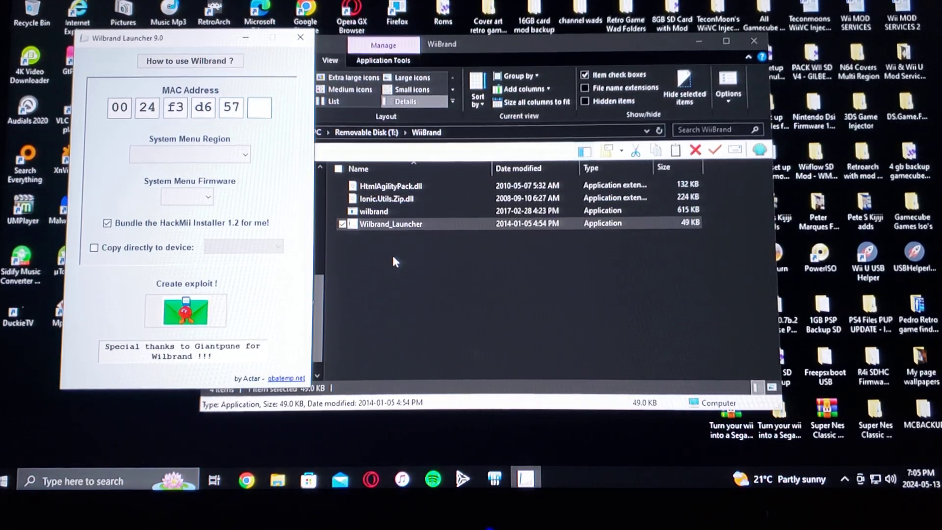
pyautogui.write('24')
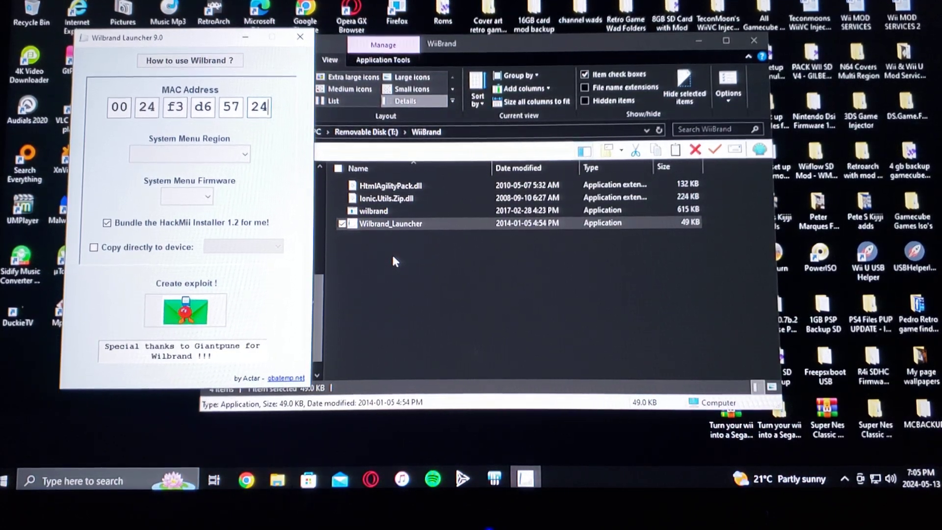
# Step: Choose region '(U) - American' and firmware version '4.3'
pyautogui.click(246, 157)
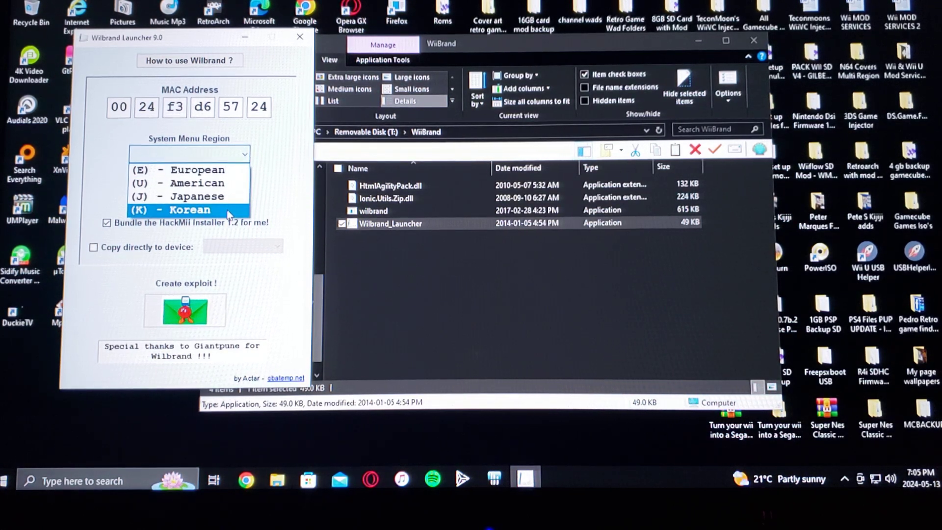
pyautogui.click(223, 188)
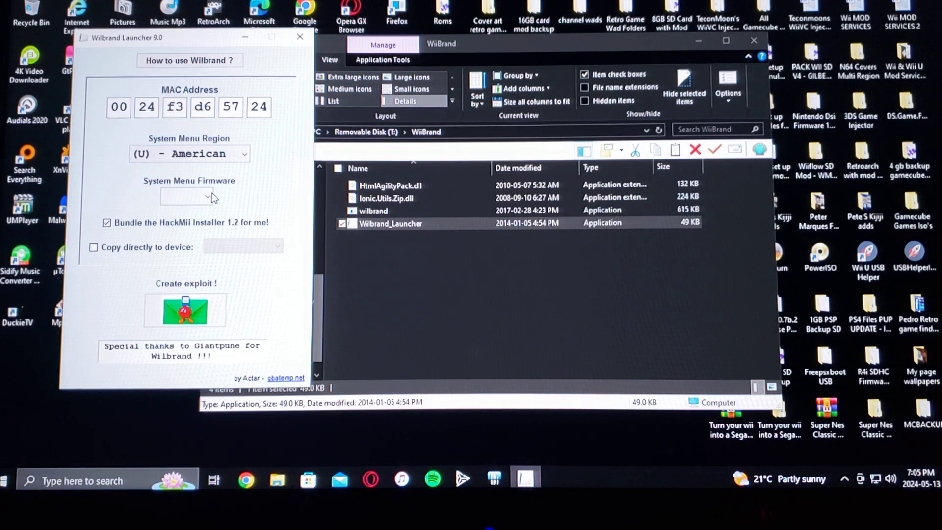
pyautogui.click(211, 197)
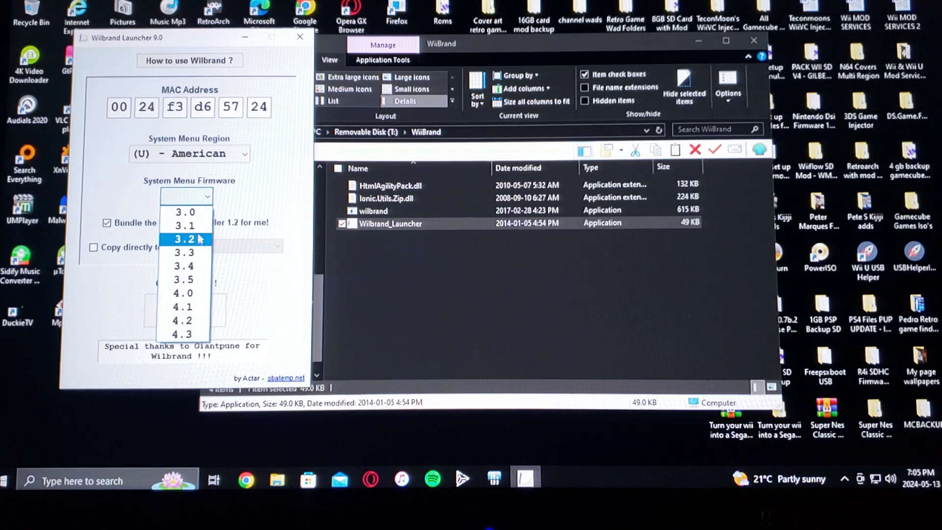
pyautogui.click(203, 336)
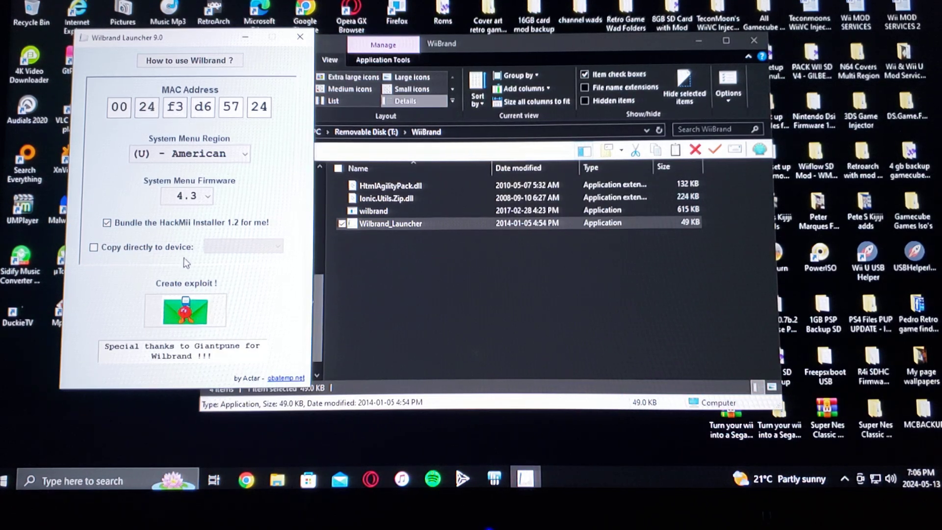
# Step: Enable 'Copy directly to device' with drive T:\ and create the exploit envelope
pyautogui.click(93, 249)
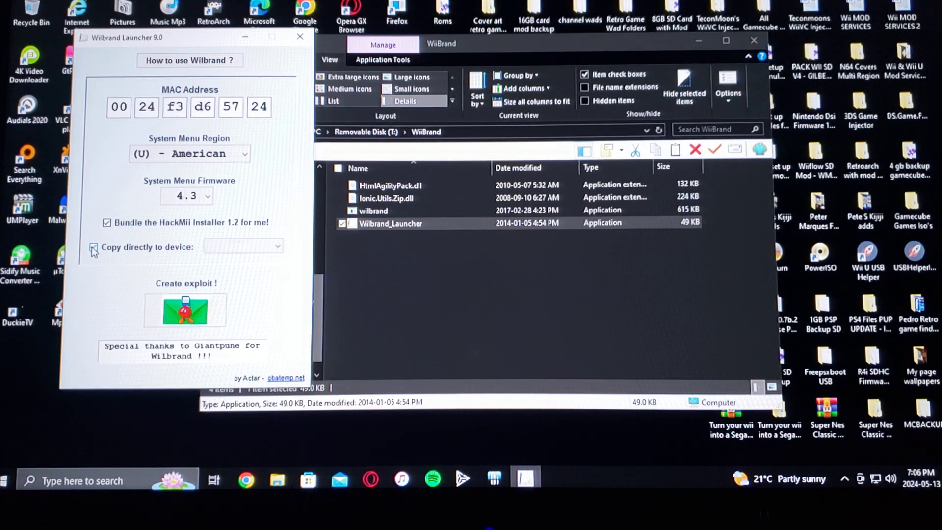
pyautogui.click(277, 247)
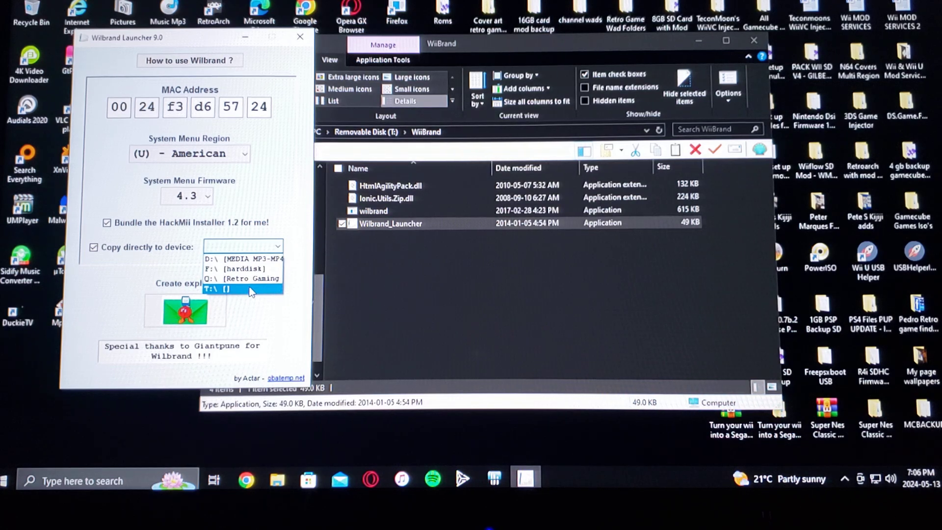
pyautogui.click(250, 289)
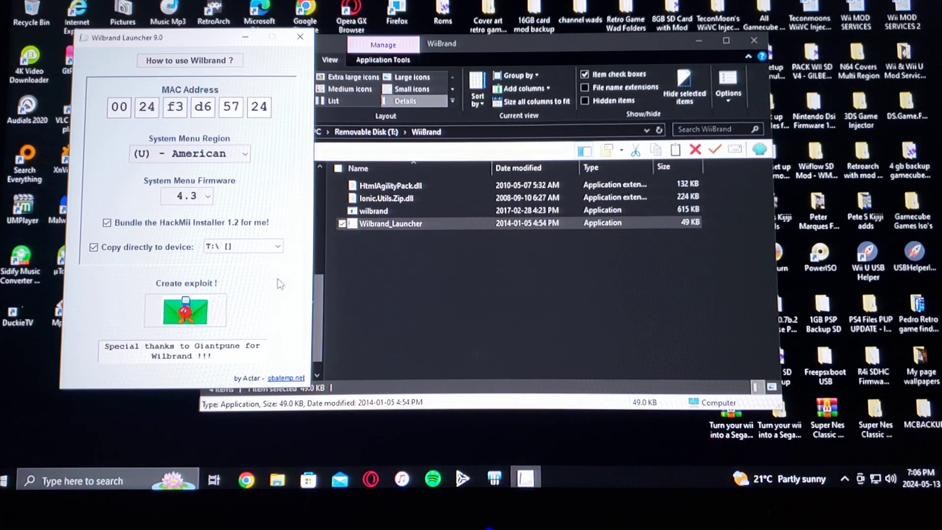
pyautogui.click(181, 316)
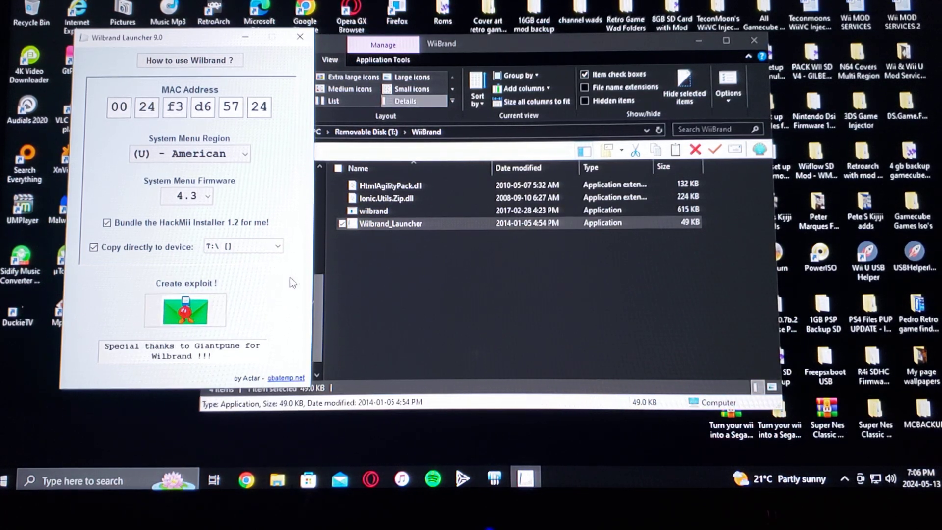
pyautogui.click(184, 313)
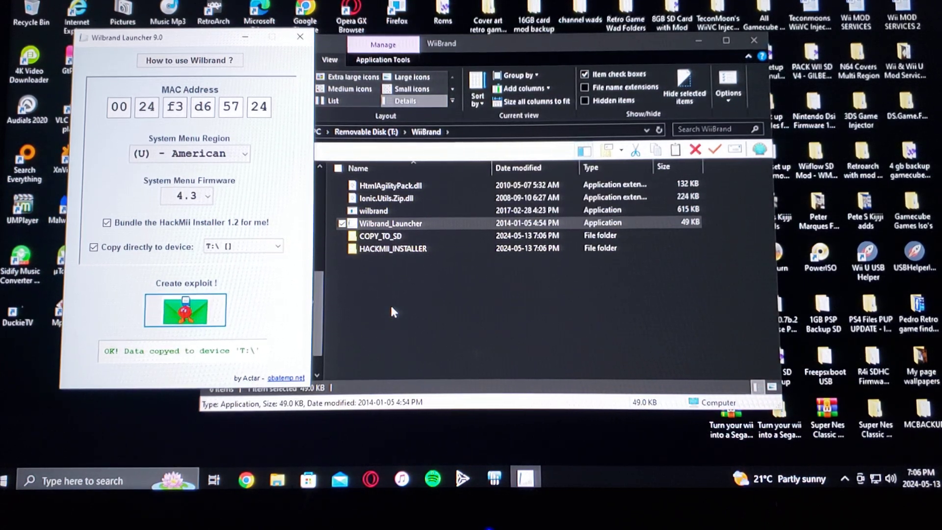
# Step: Open COPY_TO_SD on the SD card to confirm the private folder and boot.elf
pyautogui.doubleClick(423, 237)
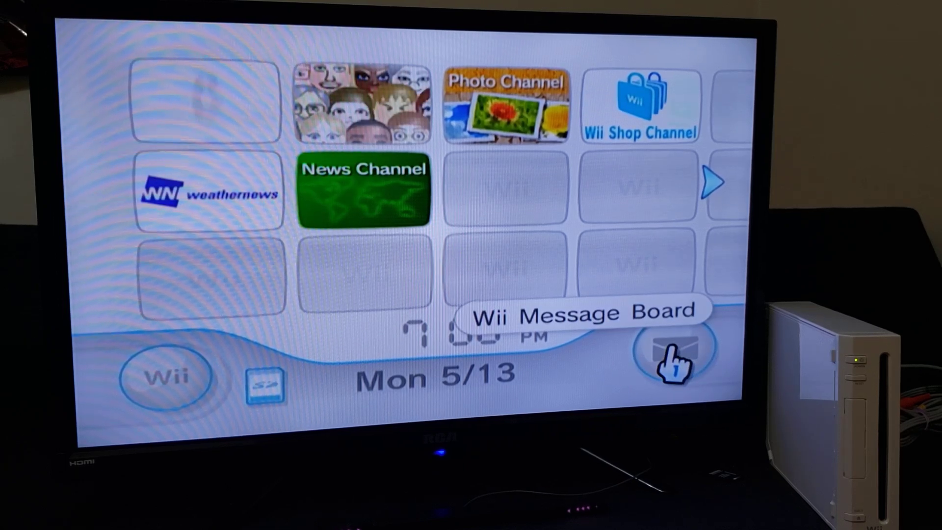
pyautogui.click(674, 363)
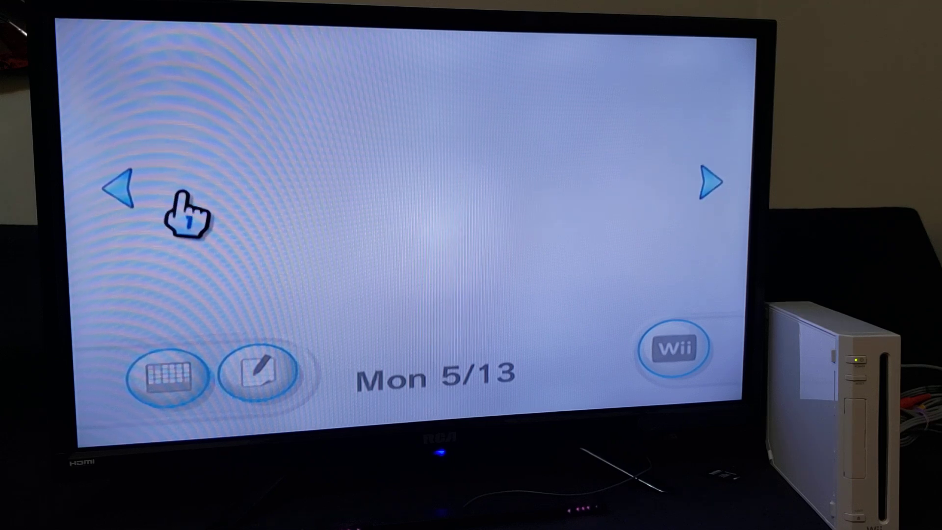
pyautogui.click(137, 187)
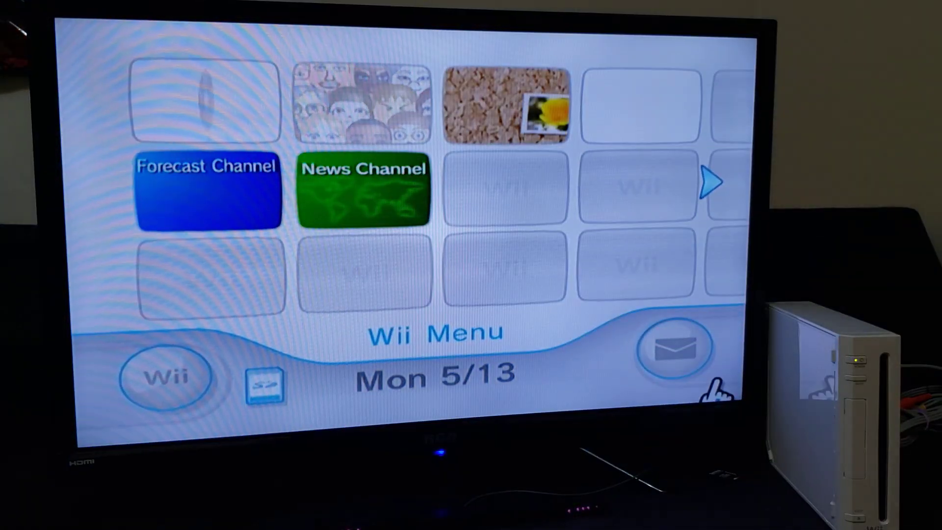
# Step: Open the Message Board and go back to the Sun 5/12 exploit message
pyautogui.click(672, 363)
pyautogui.click(141, 195)
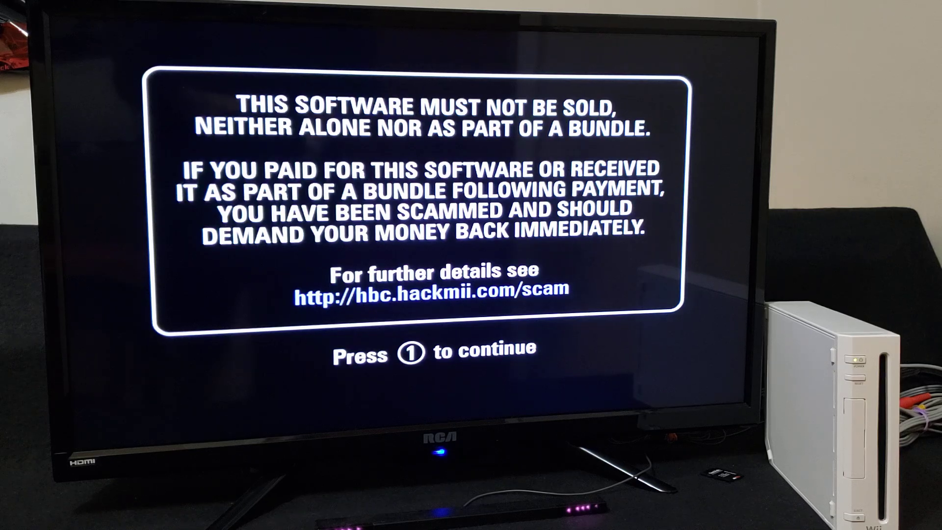
# Step: Pass the warning and test results, then choose 'Install The Homebrew Channel'
pyautogui.press('1')
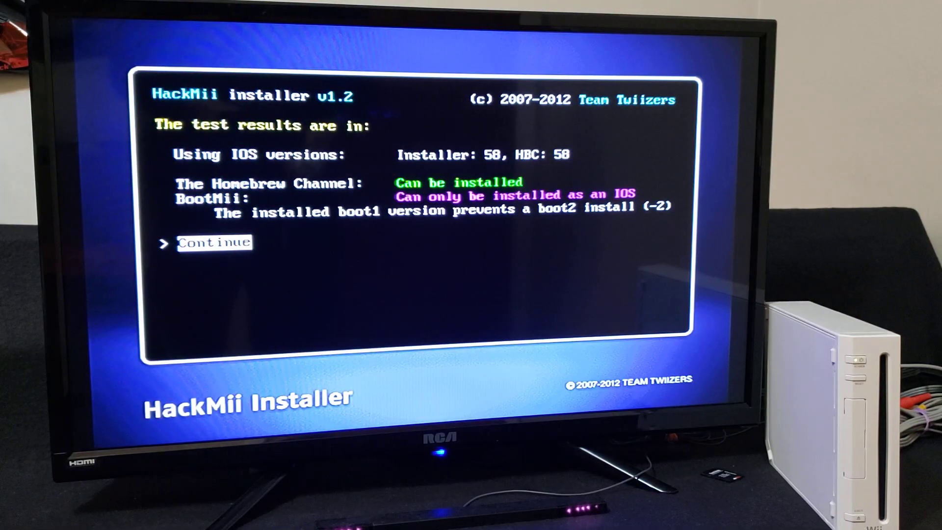
pyautogui.press('Return')
pyautogui.press('Up')
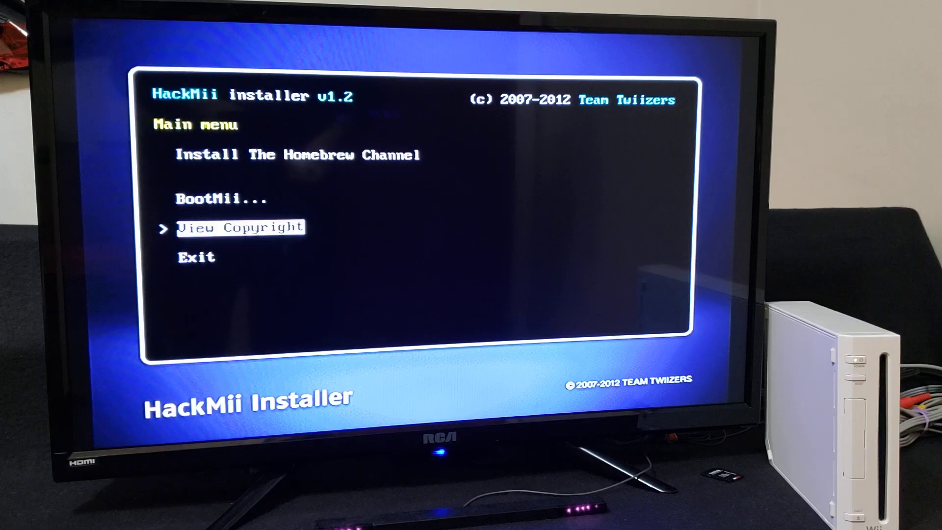
pyautogui.press('Up')
pyautogui.press('Up')
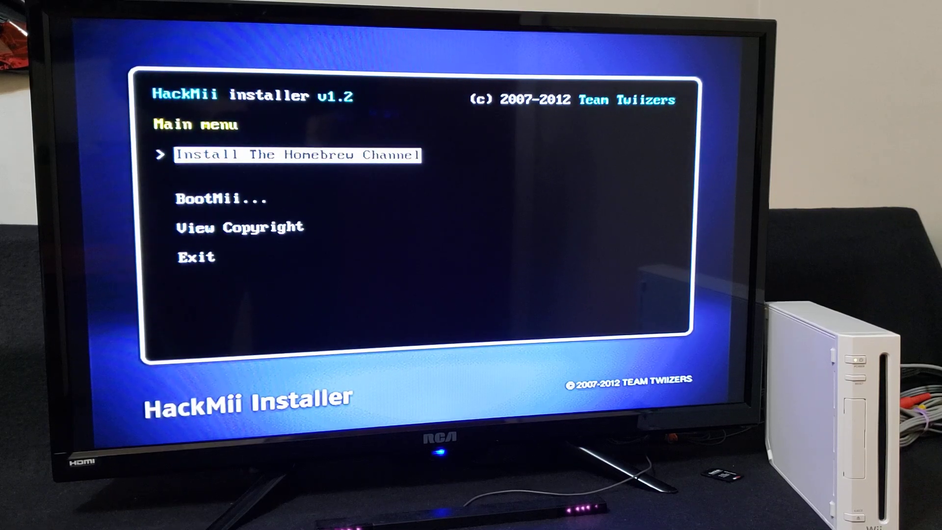
pyautogui.press('Return')
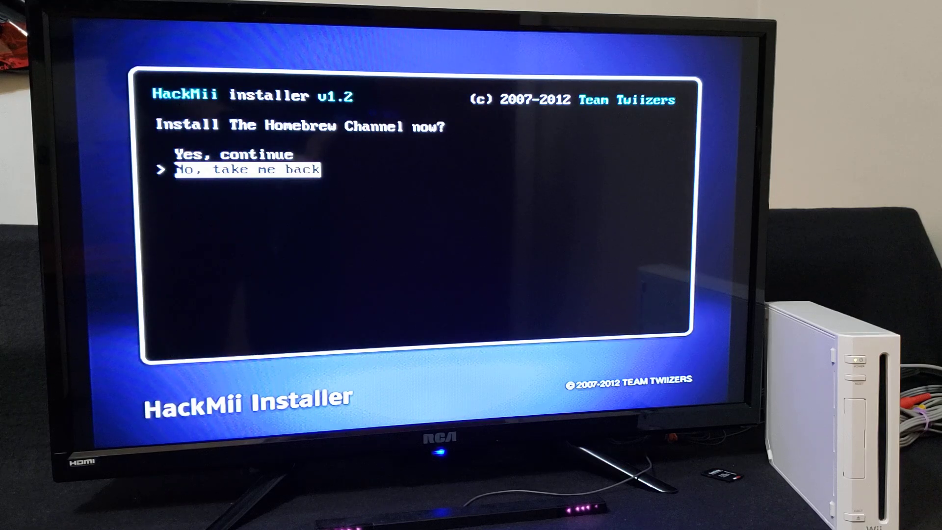
# Step: Confirm with 'Yes, continue', acknowledge the success message, and move down to Exit
pyautogui.press('Up')
pyautogui.press('Return')
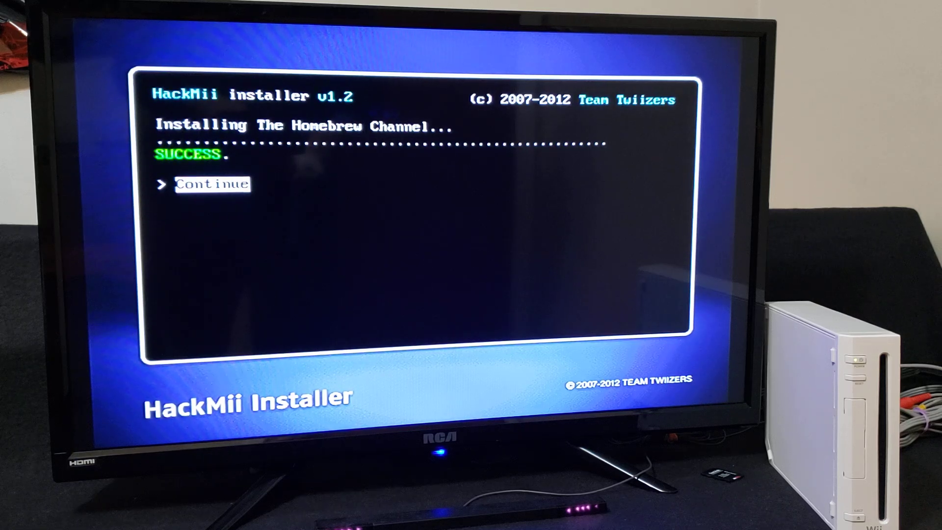
pyautogui.press('Return')
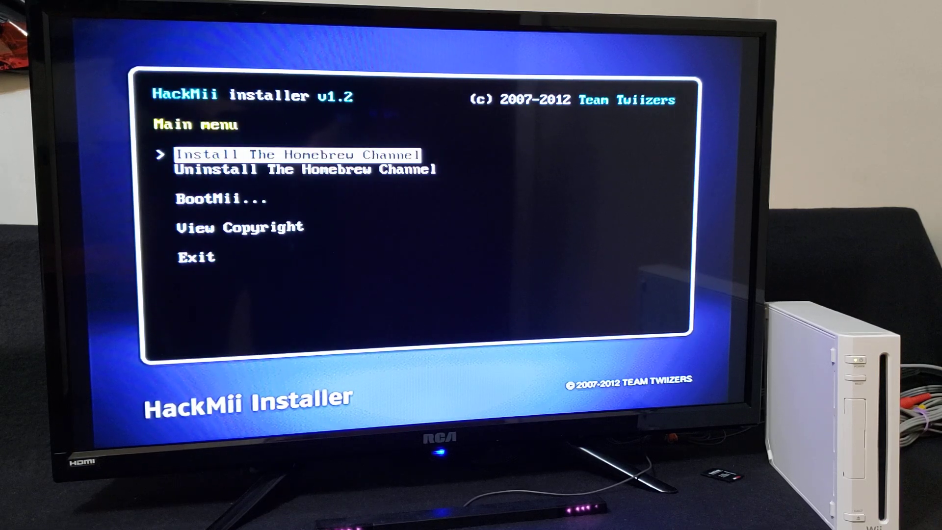
pyautogui.press('Down')
pyautogui.press('Down')
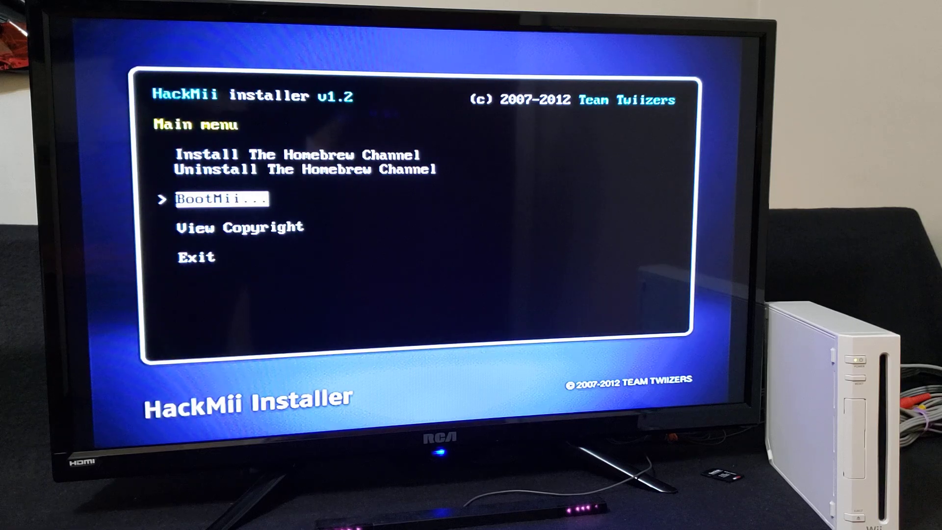
pyautogui.press('Down')
pyautogui.press('Down')
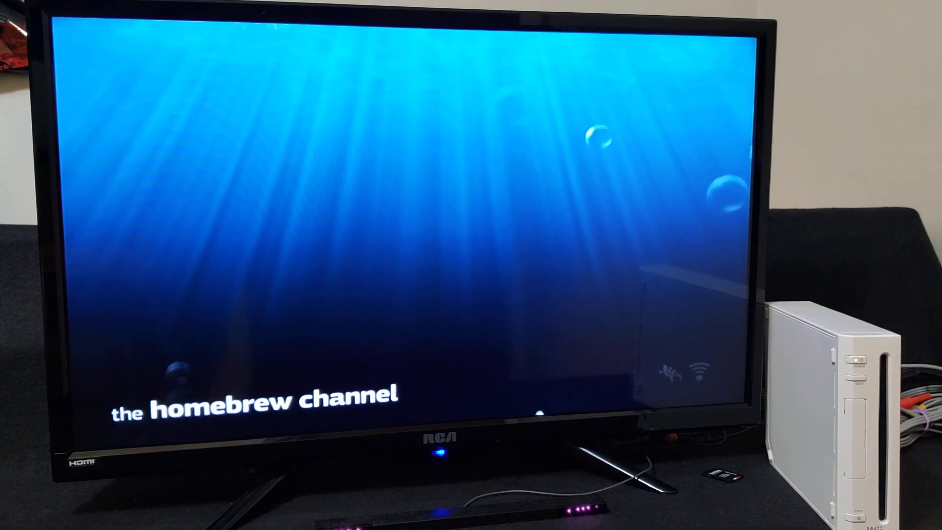
# Step: Choose 'Exit to System Menu' from the Homebrew Channel's Home menu
pyautogui.press('Home')
pyautogui.click(438, 252)
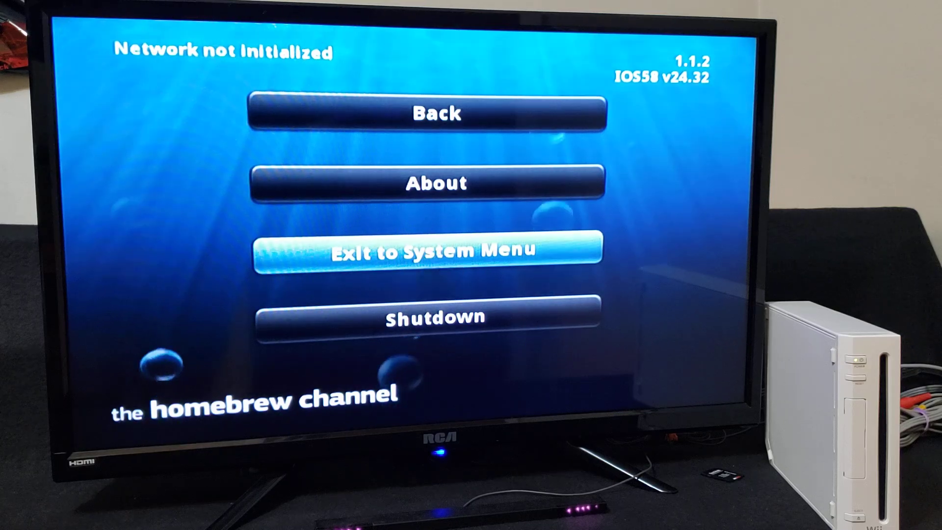